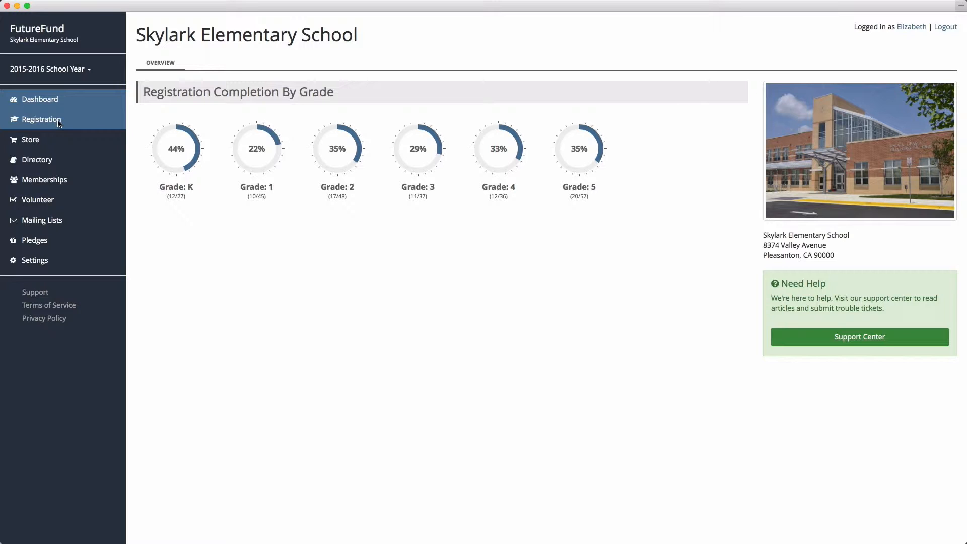
Step: Open the first student's record from the registration student list and mark that student as registered
{"action": "left_click", "coordinate": [41, 120]}
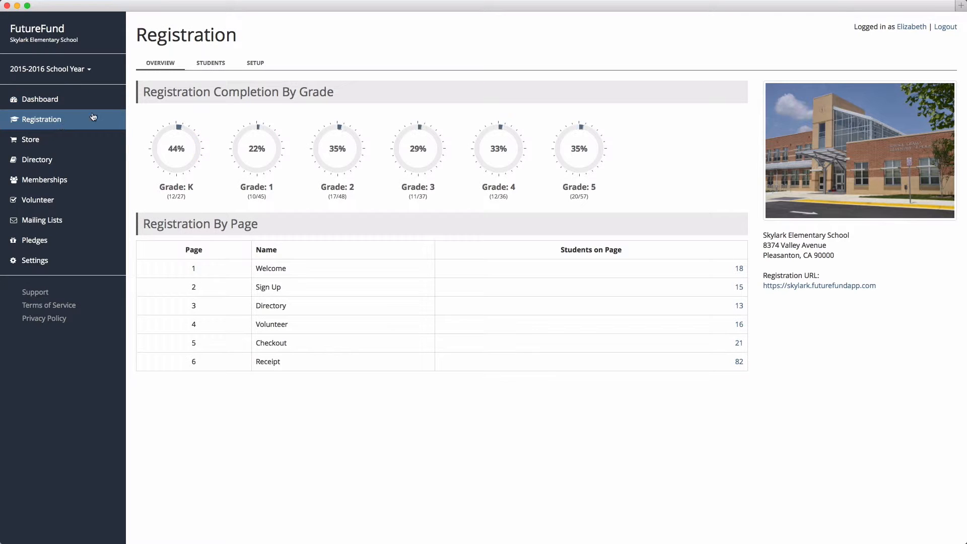
{"action": "left_click", "coordinate": [214, 64]}
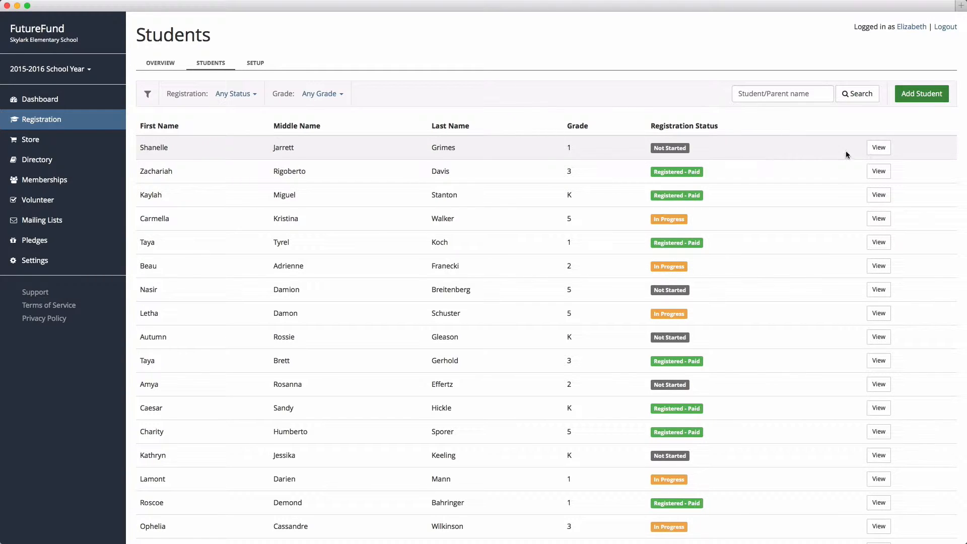
{"action": "left_click", "coordinate": [877, 150]}
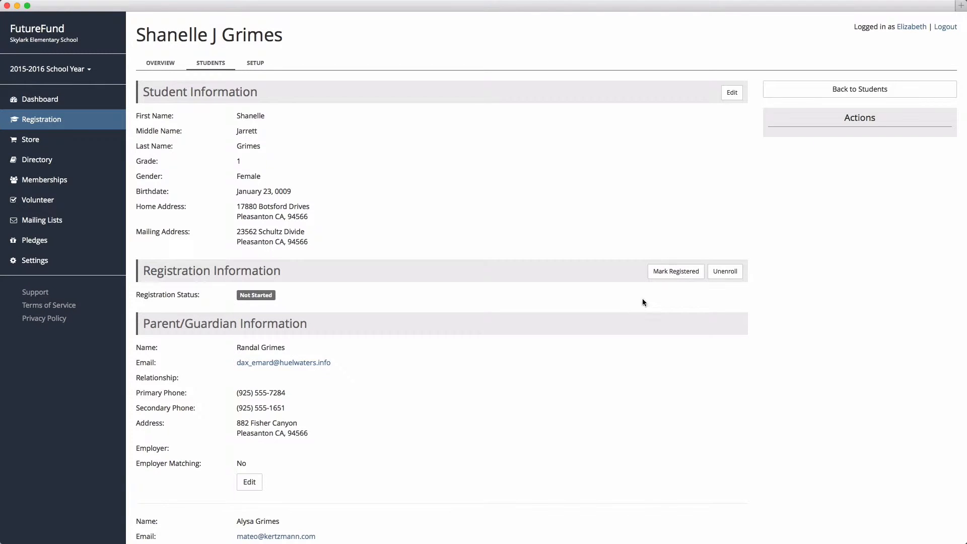
{"action": "left_click", "coordinate": [670, 271]}
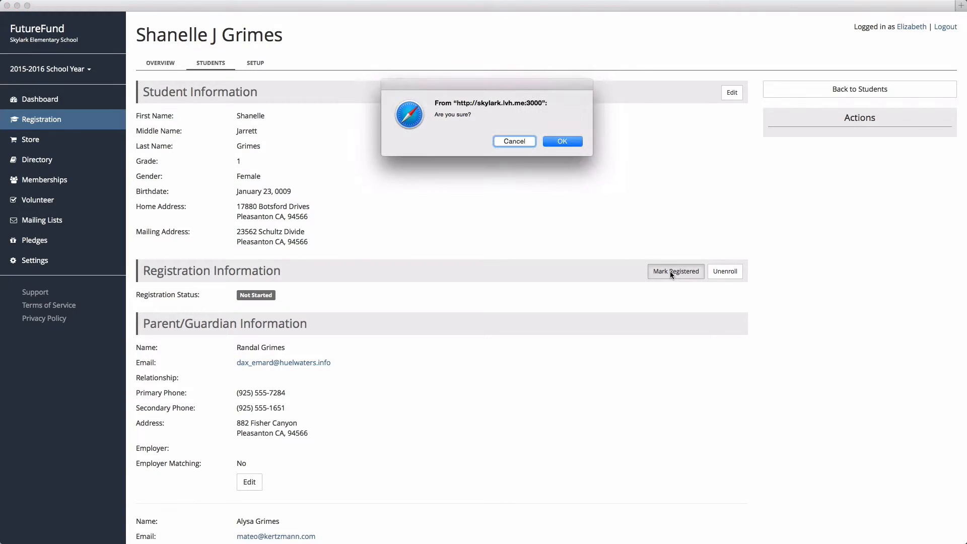
{"action": "left_click", "coordinate": [560, 142]}
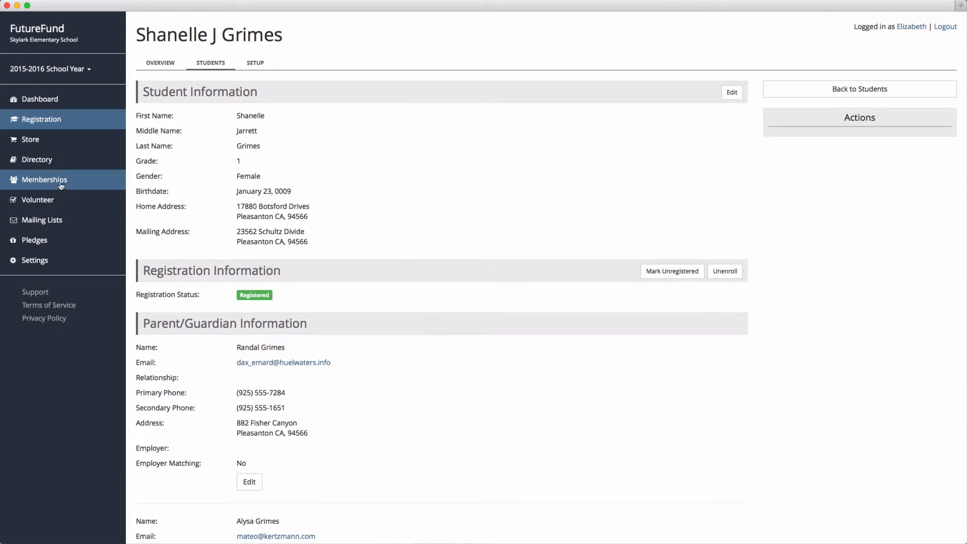
Step: Examine the directory's teacher list, the blank new-teacher form, and the third teacher's details and class roster
{"action": "left_click", "coordinate": [84, 169]}
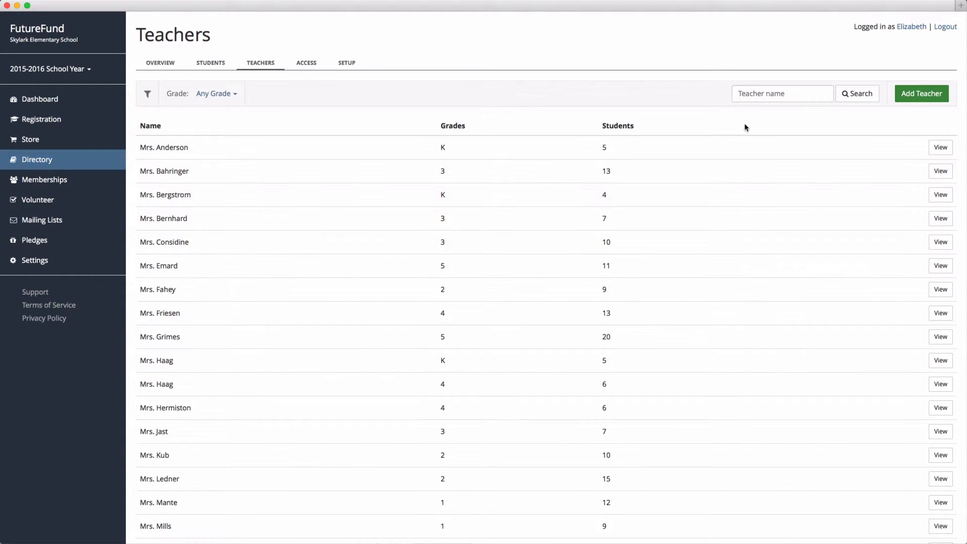
{"action": "left_click", "coordinate": [920, 96]}
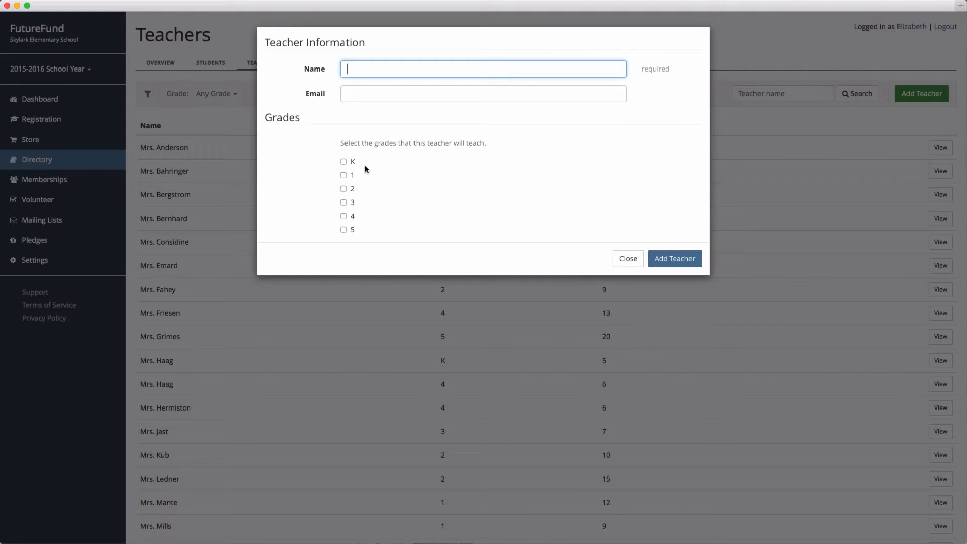
{"action": "left_click", "coordinate": [629, 259]}
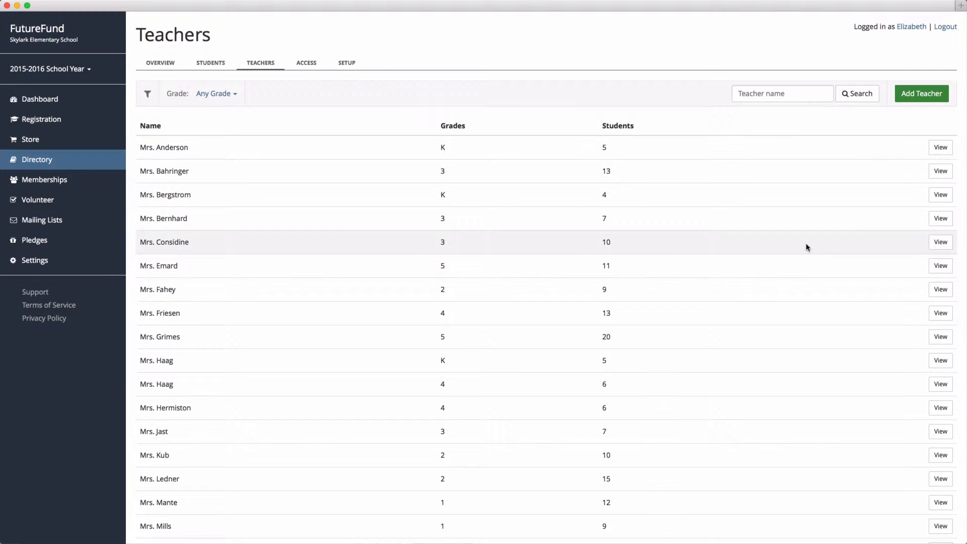
{"action": "left_click", "coordinate": [940, 196]}
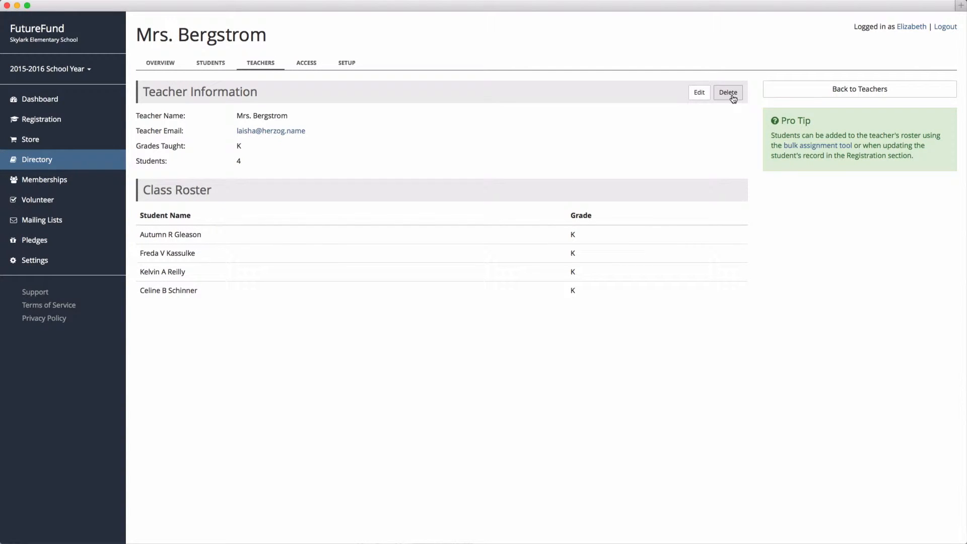
{"action": "left_click", "coordinate": [806, 94]}
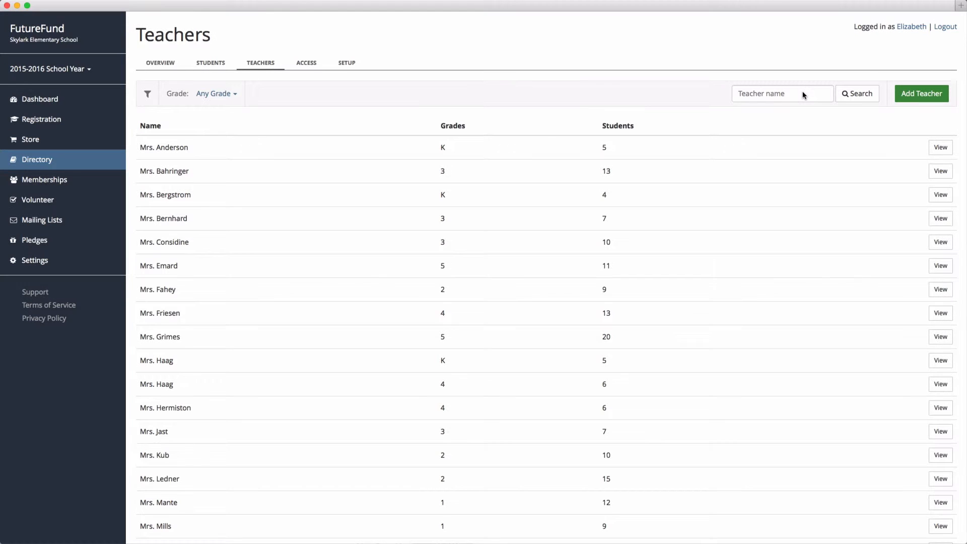
Step: Open the directory's bulk student assignment tool and check its grade filter options, keeping grade K
{"action": "left_click", "coordinate": [347, 64]}
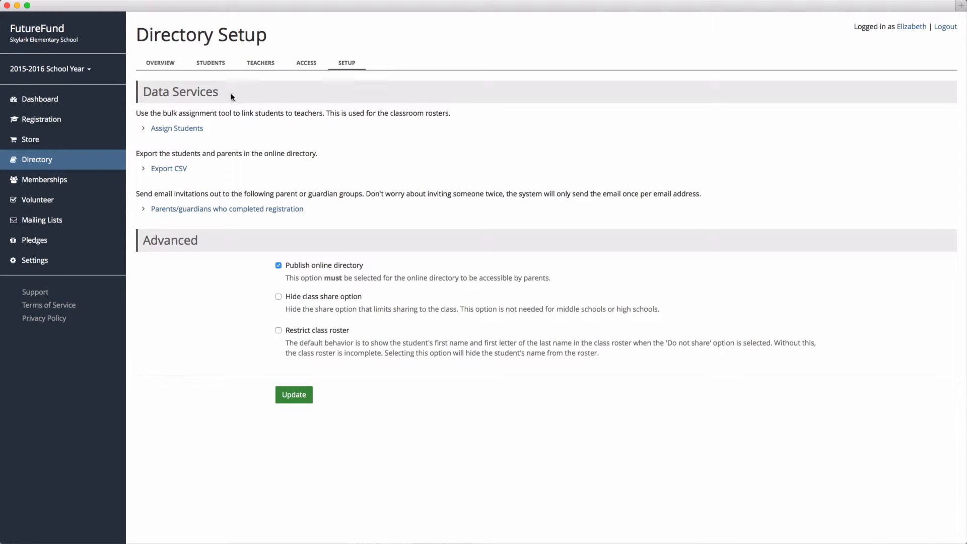
{"action": "left_click", "coordinate": [202, 129]}
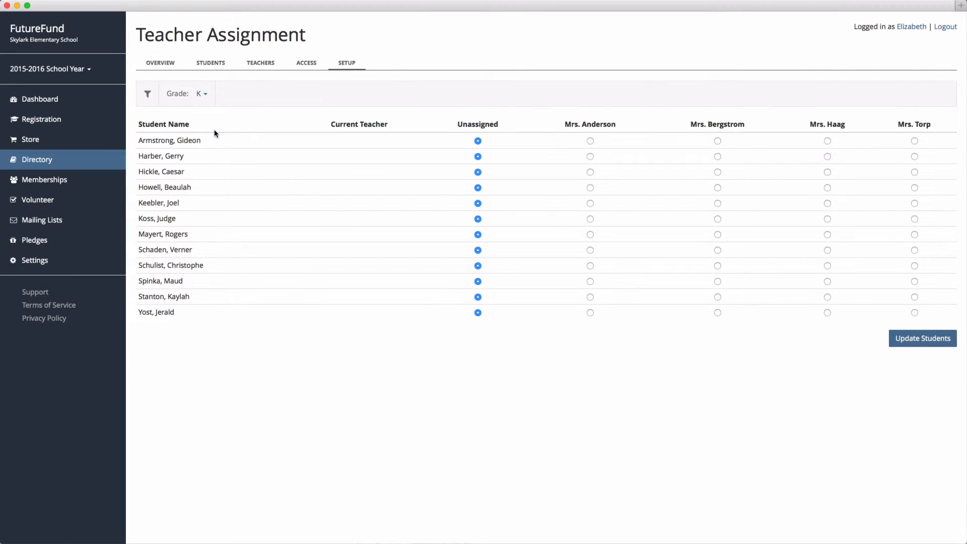
{"action": "left_click", "coordinate": [203, 94]}
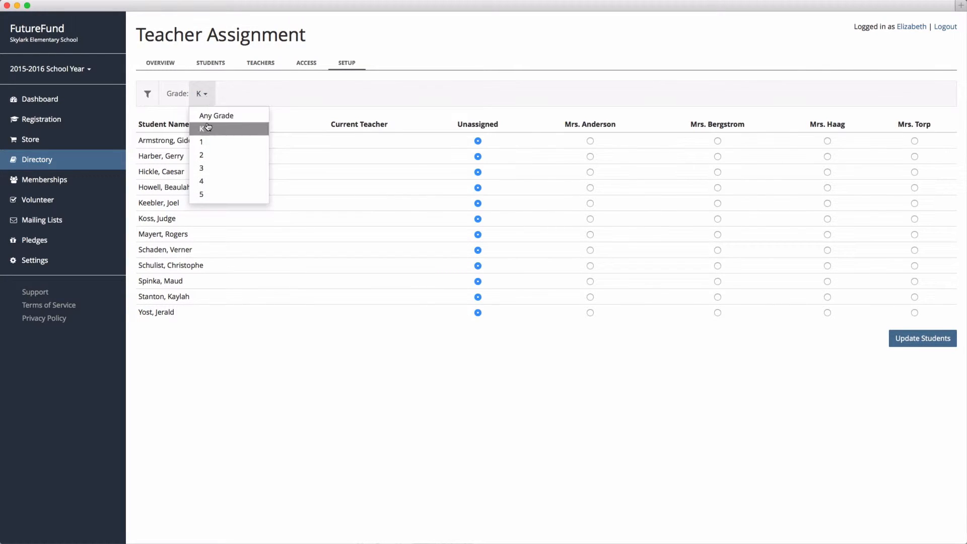
{"action": "left_click", "coordinate": [289, 119]}
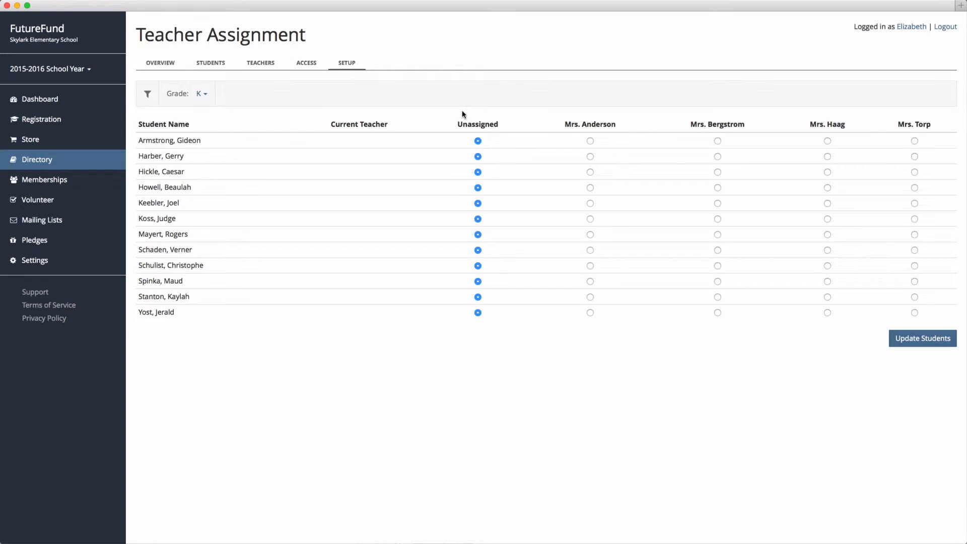
Step: Assign the first three kindergarten students to the first teacher and the next three to the second teacher
{"action": "left_click", "coordinate": [591, 141]}
{"action": "left_click", "coordinate": [590, 157]}
{"action": "left_click", "coordinate": [590, 172]}
{"action": "left_click", "coordinate": [719, 188]}
{"action": "left_click", "coordinate": [718, 204]}
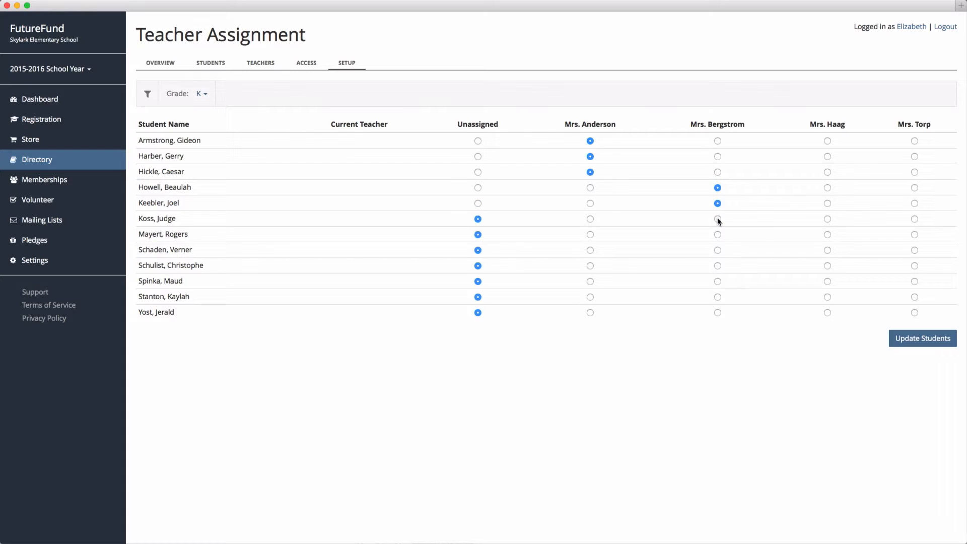
{"action": "left_click", "coordinate": [718, 219]}
Step: Assign students seven to nine to the third teacher, the tenth to the second and the last two to the fourth, and save the assignments
{"action": "left_click", "coordinate": [828, 235]}
{"action": "left_click", "coordinate": [828, 251]}
{"action": "left_click", "coordinate": [828, 266]}
{"action": "left_click", "coordinate": [718, 281]}
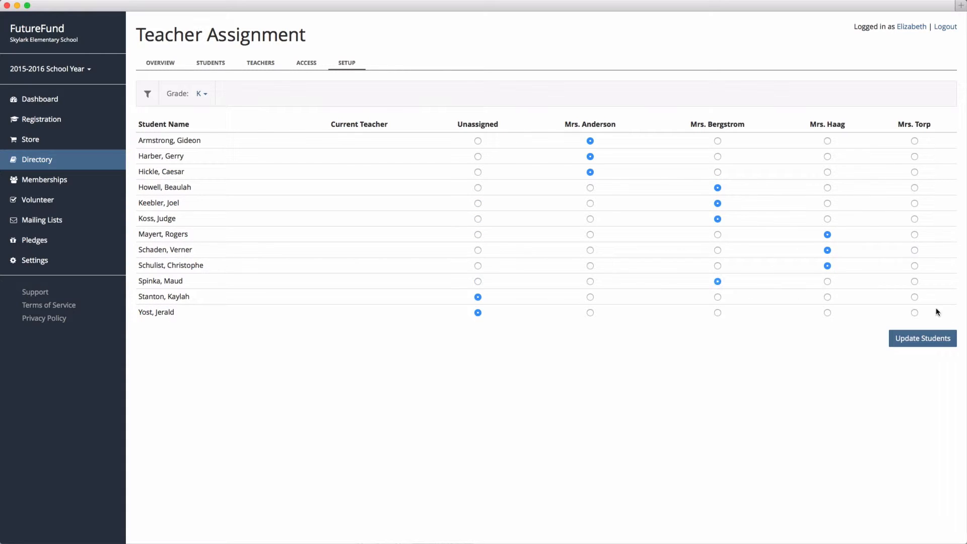
{"action": "left_click", "coordinate": [915, 297]}
{"action": "left_click", "coordinate": [915, 312]}
{"action": "left_click", "coordinate": [902, 344]}
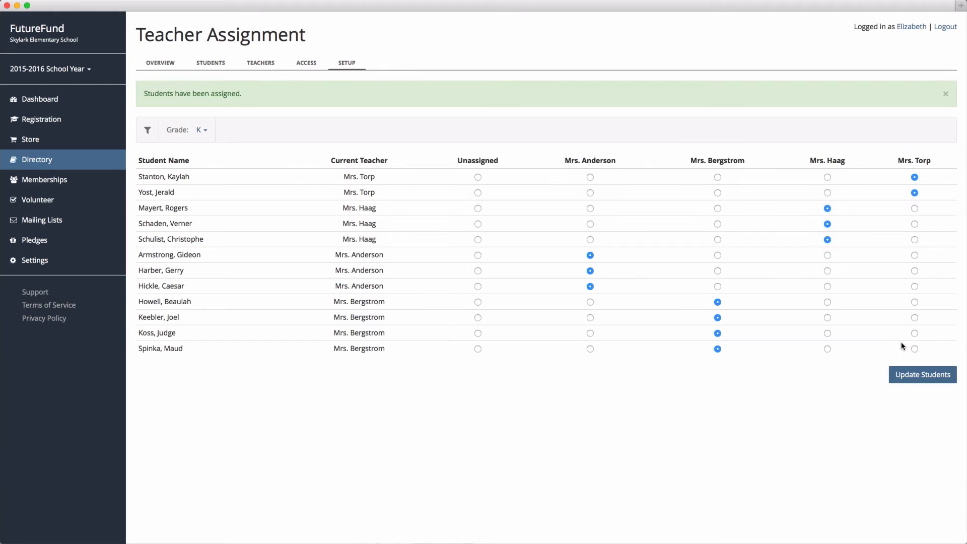
Step: Filter the teacher assignments to grade 1 to examine which teacher each student has
{"action": "left_click", "coordinate": [204, 131]}
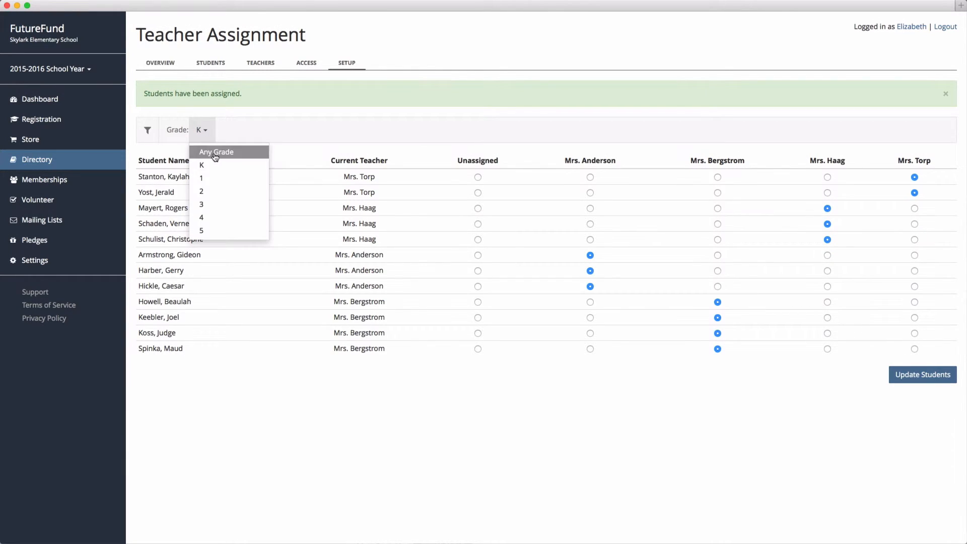
{"action": "left_click", "coordinate": [252, 177]}
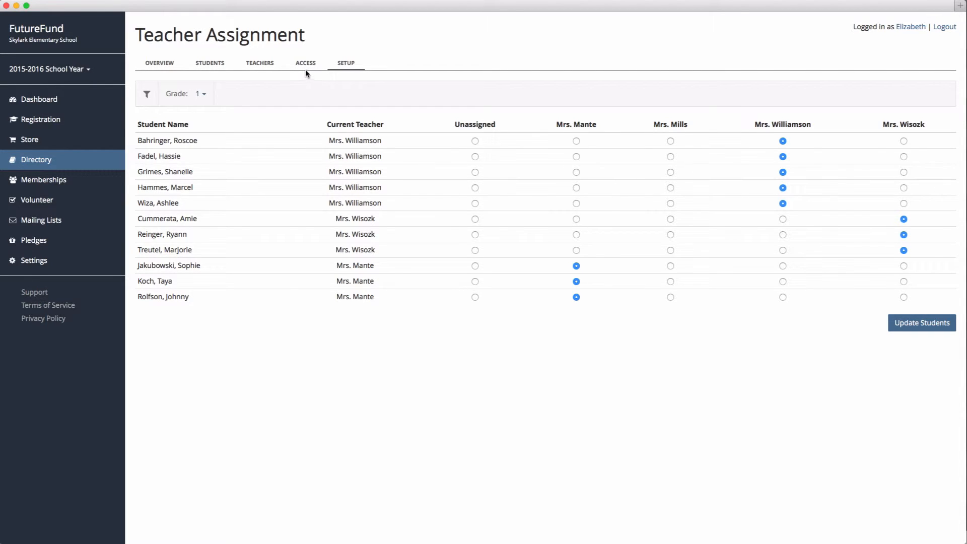
Step: Return to the directory setup and try to send email invitations to parents/guardians who completed registration
{"action": "left_click", "coordinate": [348, 64]}
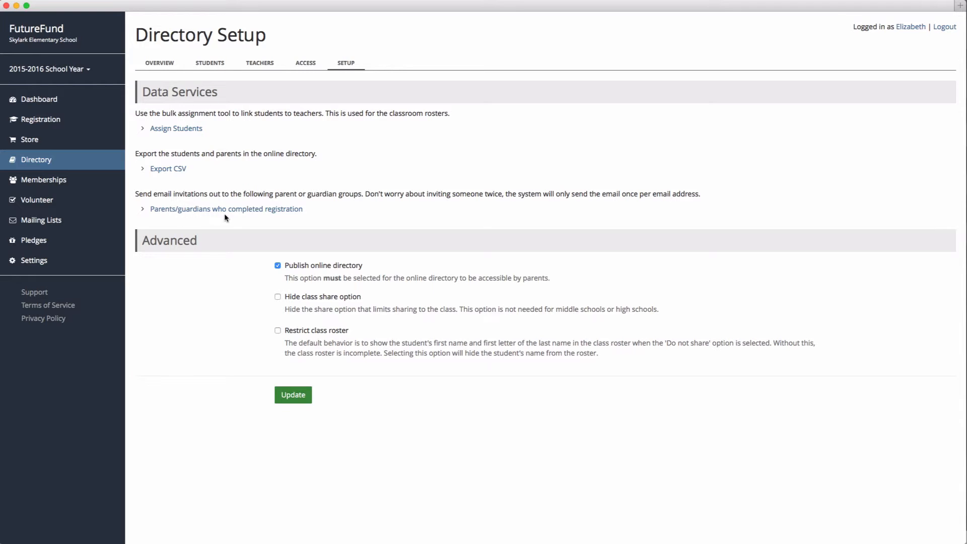
{"action": "left_click", "coordinate": [261, 211]}
{"action": "left_click", "coordinate": [583, 176]}
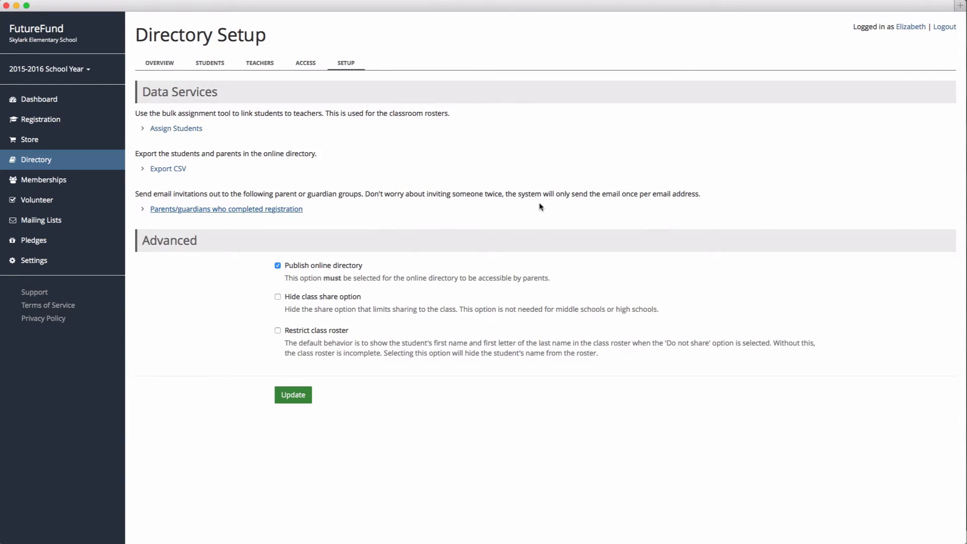